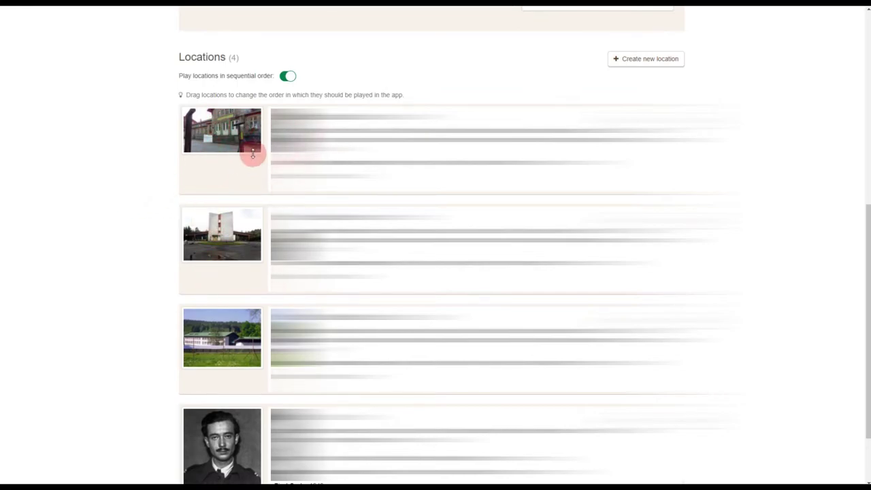
# Step: Reorder the adventure's locations so the one with the portrait photo is played second
pyautogui.moveTo(233, 342); pyautogui.dragTo(237, 276)
pyautogui.moveTo(222, 340); pyautogui.dragTo(230, 228)
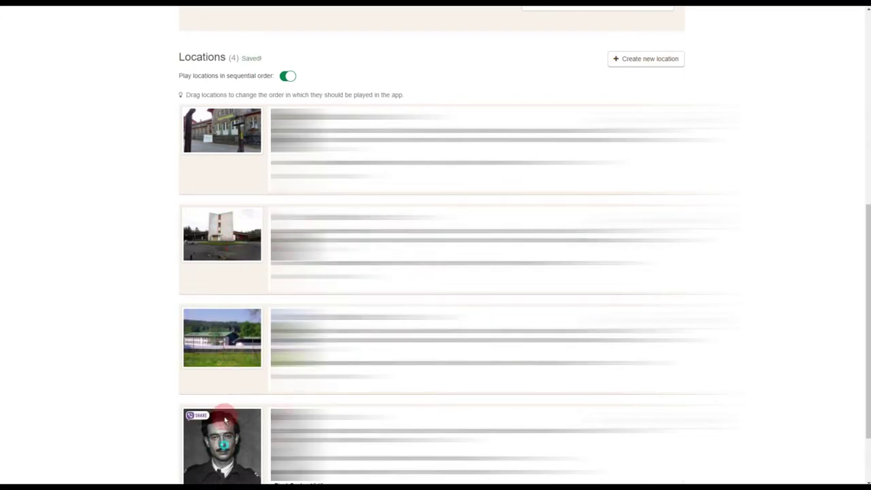
pyautogui.moveTo(219, 414); pyautogui.dragTo(220, 247)
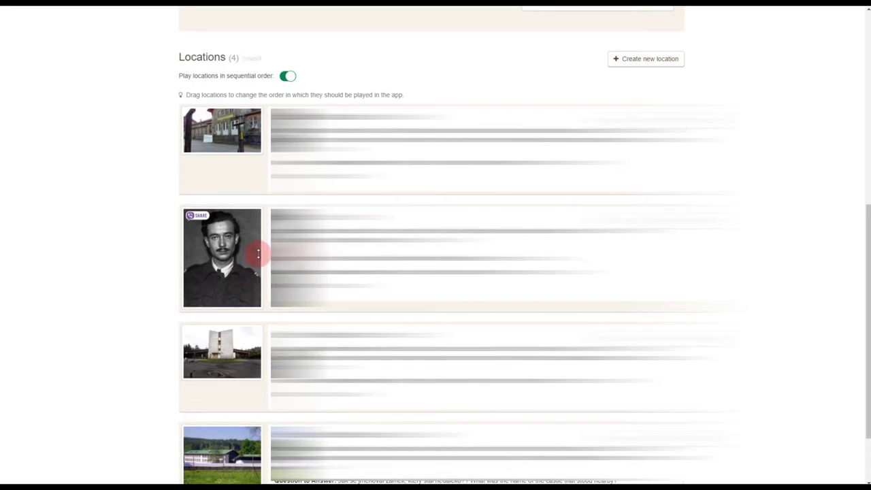
# Step: Move the white-tower building location and the green-meadow building location back above the portrait location in the play order
pyautogui.scroll(-2, 249, 266)
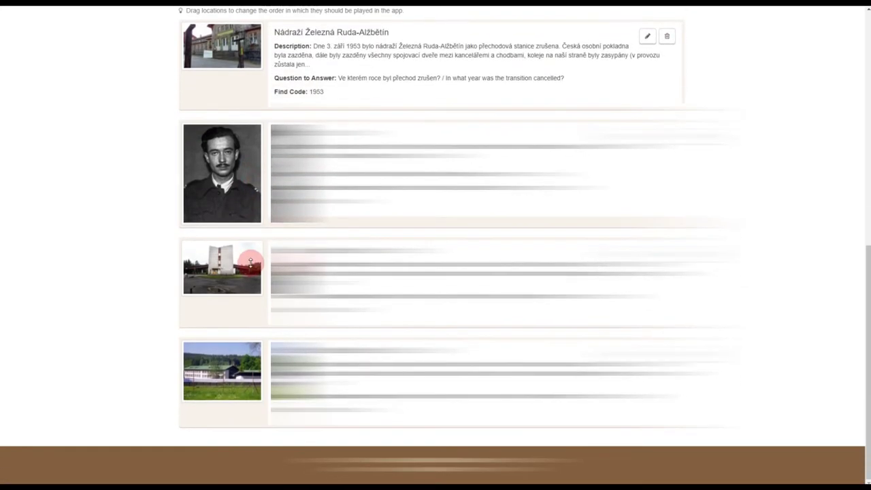
pyautogui.scroll(1, 237, 279)
pyautogui.moveTo(237, 286); pyautogui.dragTo(221, 214)
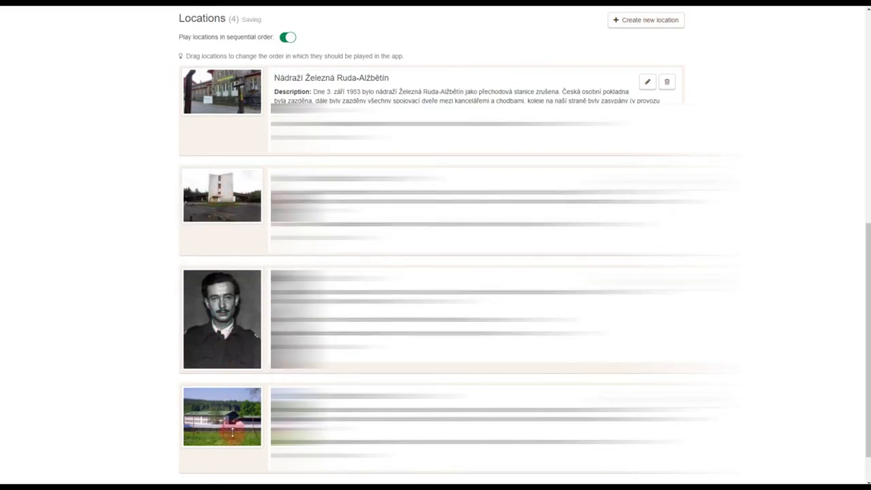
pyautogui.moveTo(232, 426); pyautogui.dragTo(229, 298)
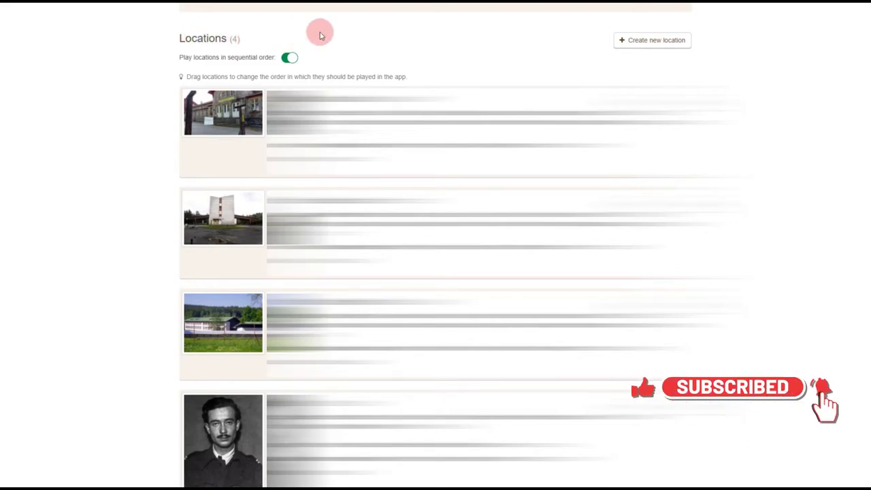
# Step: Create a new location and copy its title "Hřbitov v Železné Rudě" from the Notepad notes
pyautogui.click(653, 42)
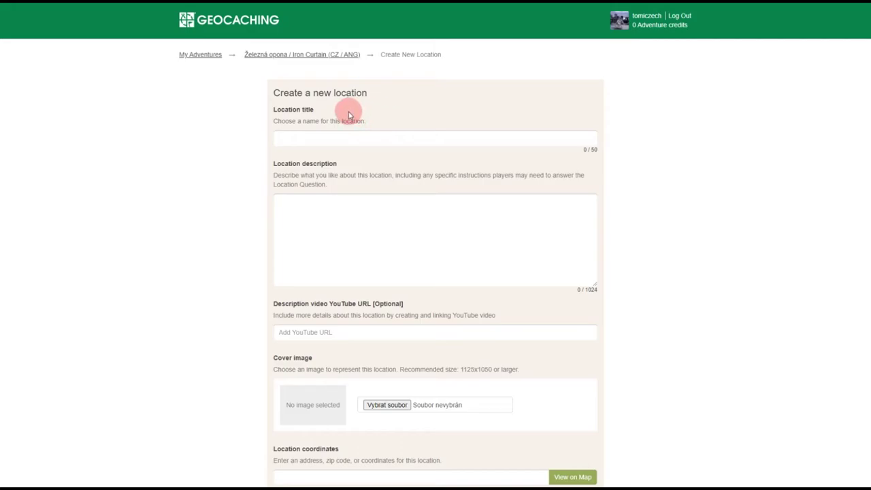
pyautogui.click(320, 142)
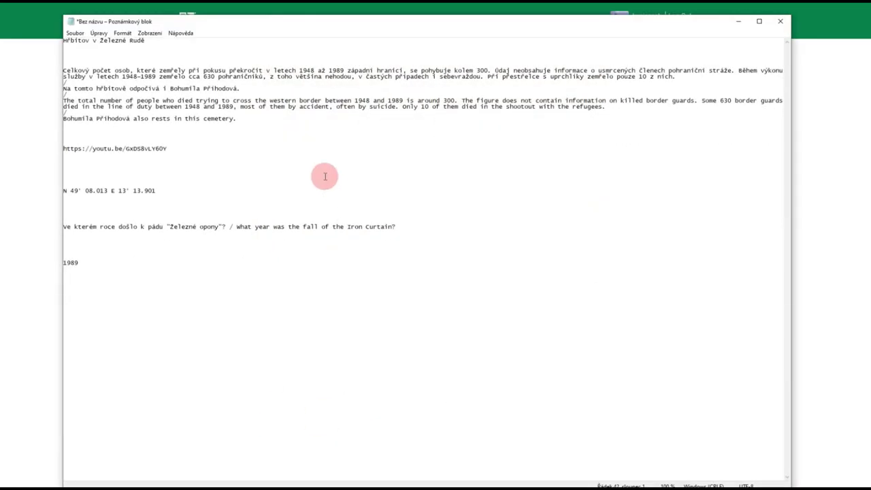
pyautogui.moveTo(166, 45); pyautogui.dragTo(59, 40)
pyautogui.hotkey('ctrl', 'c')
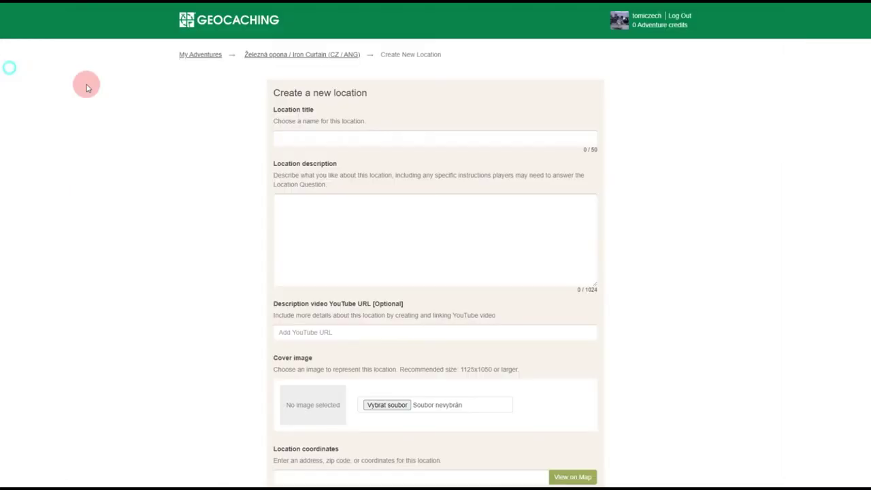
pyautogui.click(315, 141)
pyautogui.hotkey('ctrl', 'v')
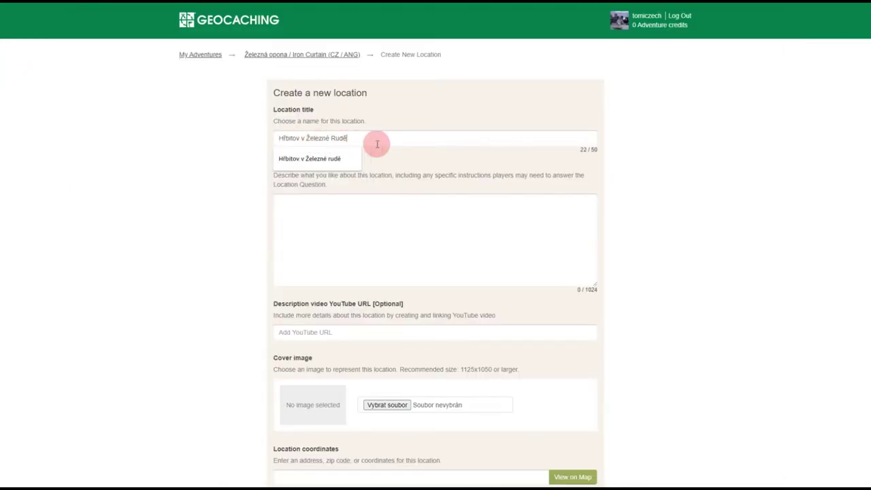
# Step: Copy the full Czech and English text about deaths at the western border from the notes into the location description
pyautogui.click(353, 210)
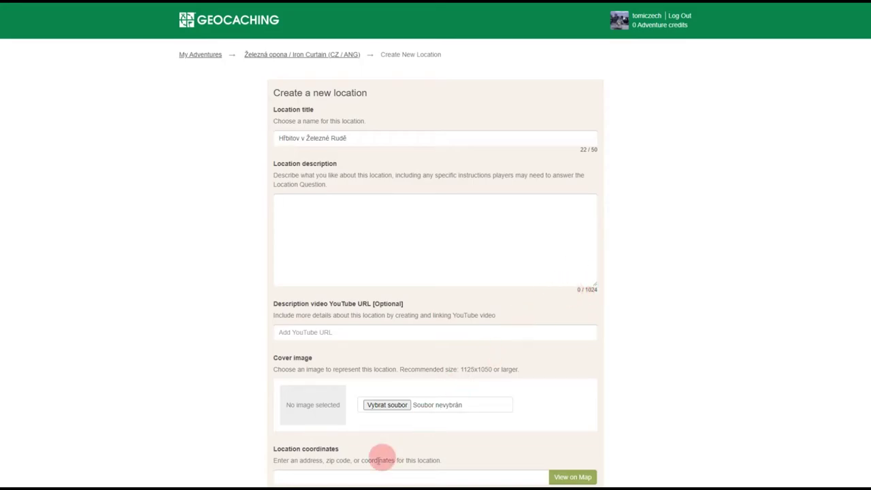
pyautogui.click(298, 480)
pyautogui.moveTo(238, 120); pyautogui.dragTo(60, 71)
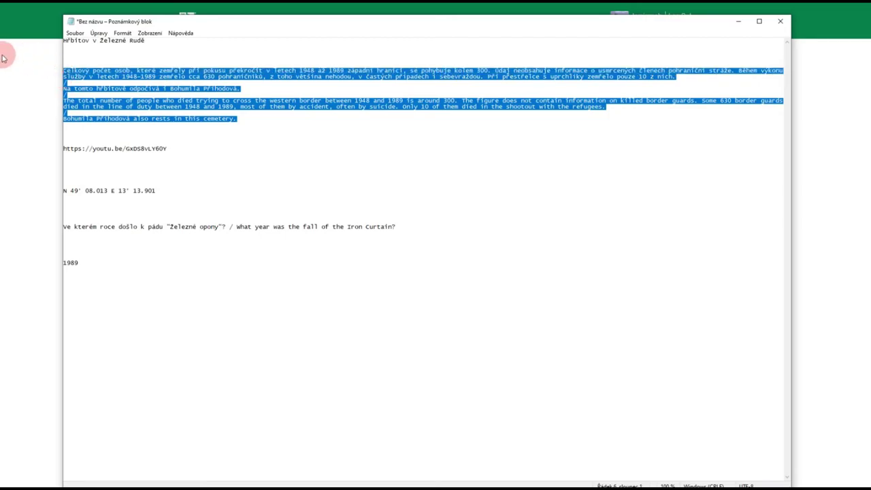
pyautogui.click(19, 72)
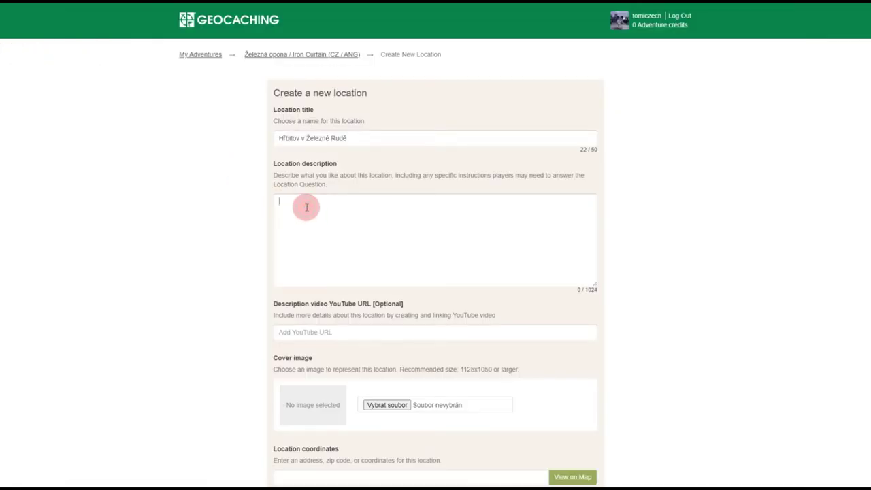
pyautogui.hotkey('ctrl', 'v')
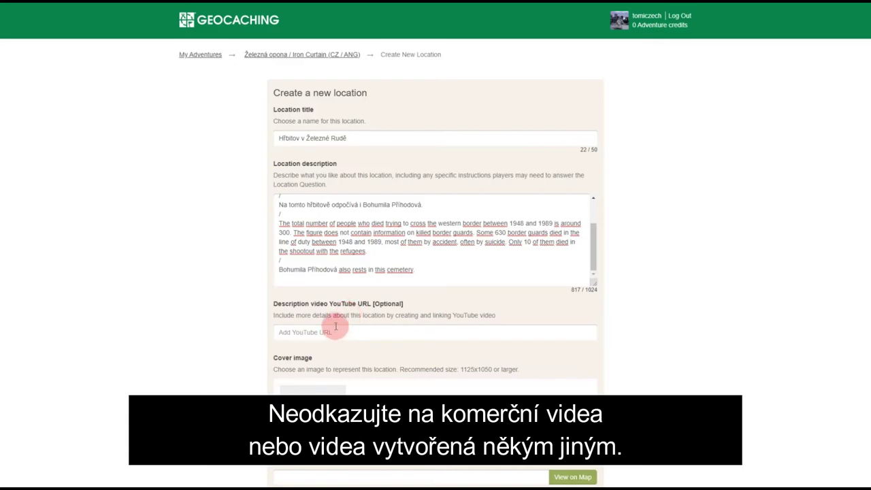
pyautogui.click(336, 331)
pyautogui.write('https://youtu.be/GxDS8vLY60Y')
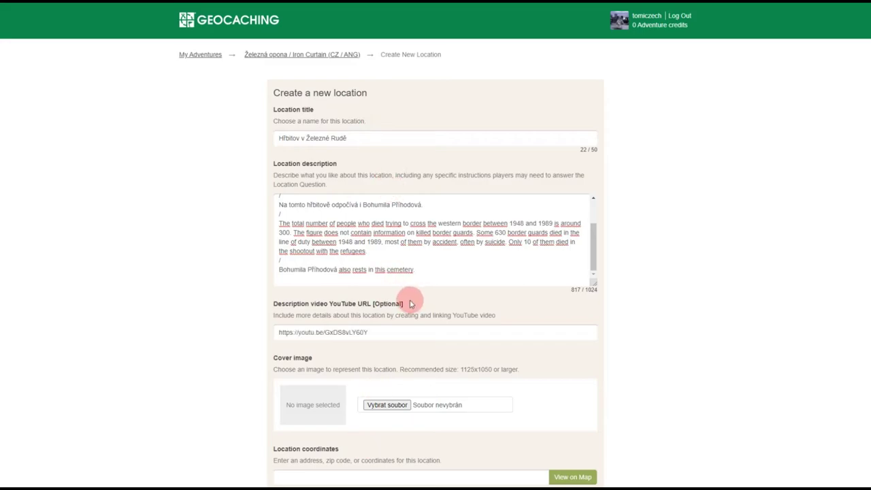
pyautogui.scroll(-2, 410, 304)
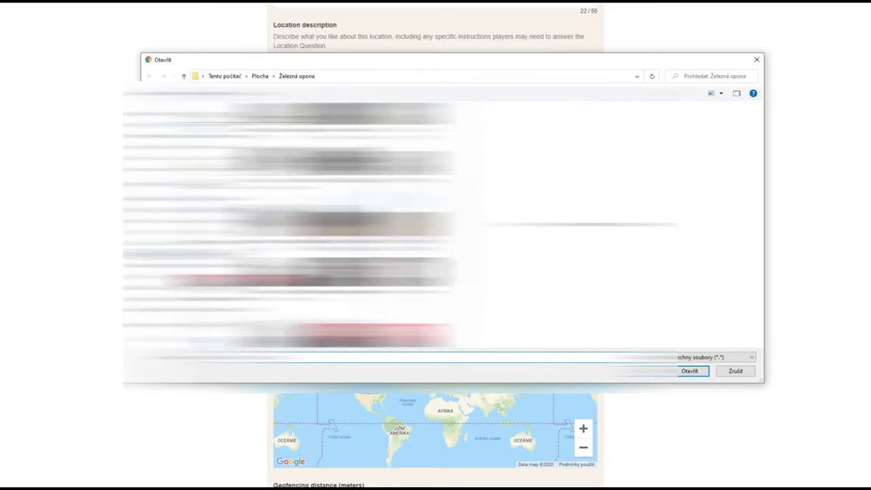
pyautogui.click(690, 371)
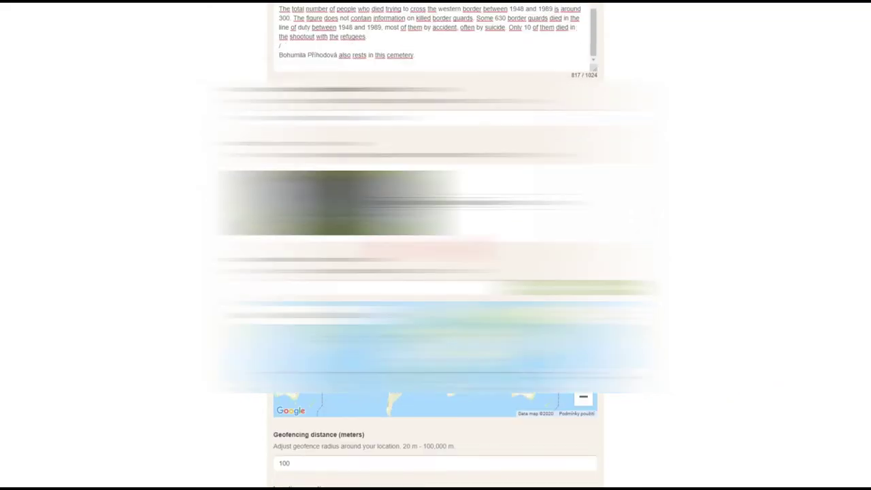
# Step: Copy the coordinates N 49° 08.013 E 13° 13.901 from the notes into the location coordinates and show them on the map
pyautogui.click(367, 215)
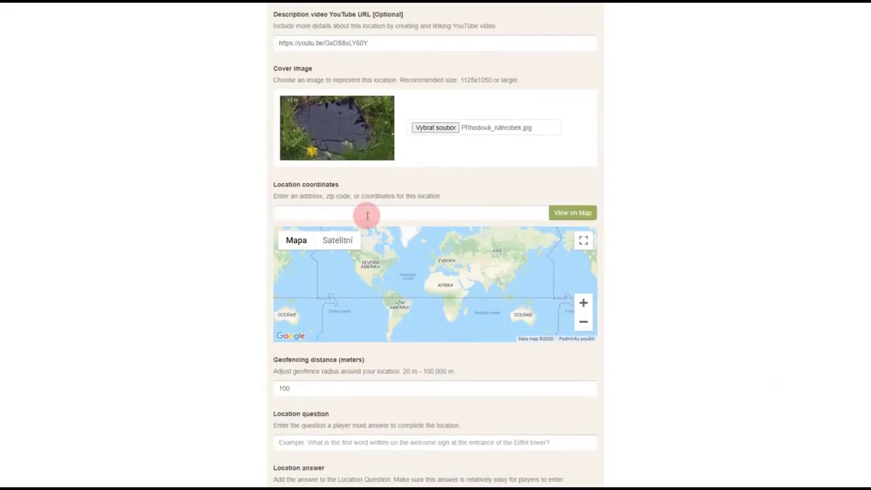
pyautogui.click(322, 215)
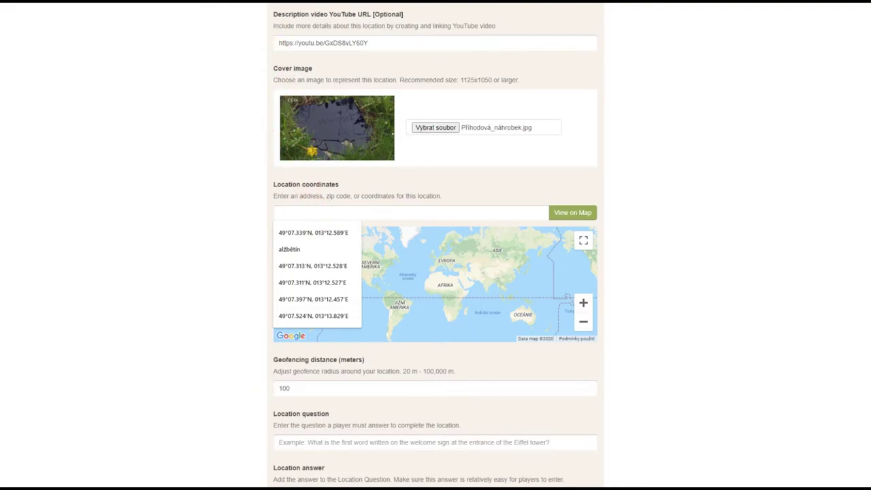
pyautogui.hotkey('alt', 'Tab')
pyautogui.click(163, 190)
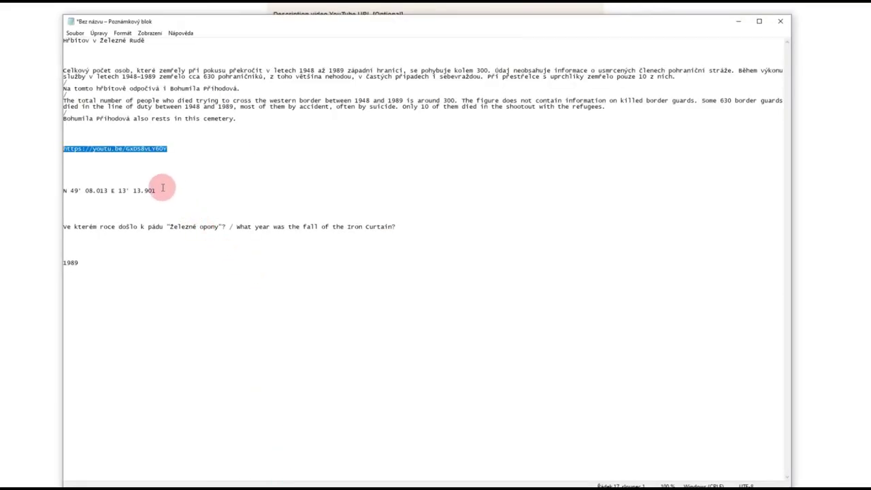
pyautogui.click(67, 195)
pyautogui.moveTo(67, 195); pyautogui.dragTo(54, 190)
pyautogui.hotkey('ctrl', 'c')
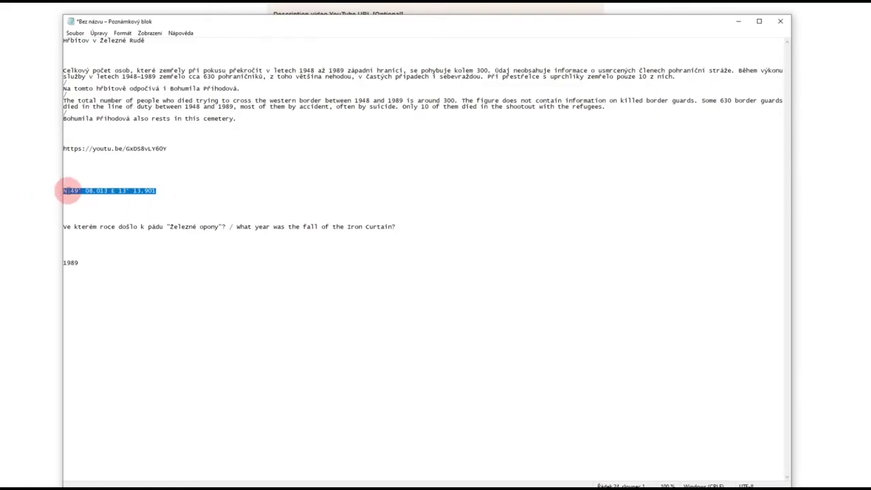
pyautogui.hotkey('alt', 'Tab')
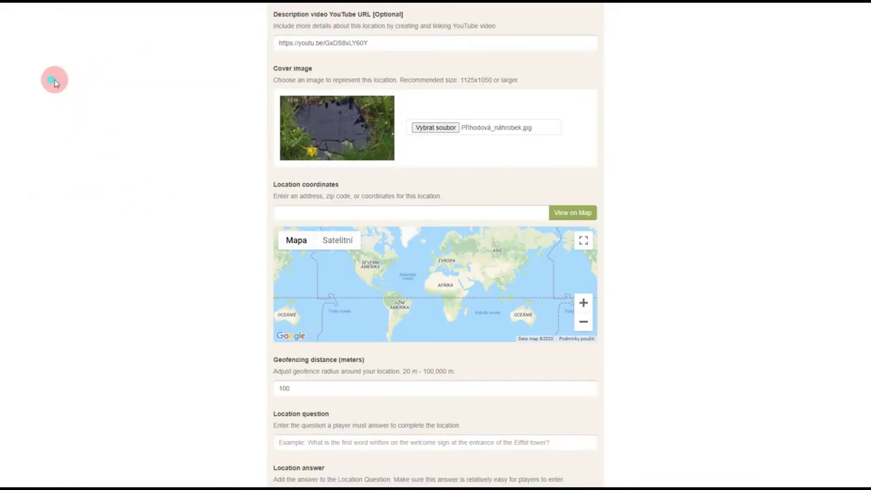
pyautogui.click(302, 215)
pyautogui.hotkey('ctrl', 'v')
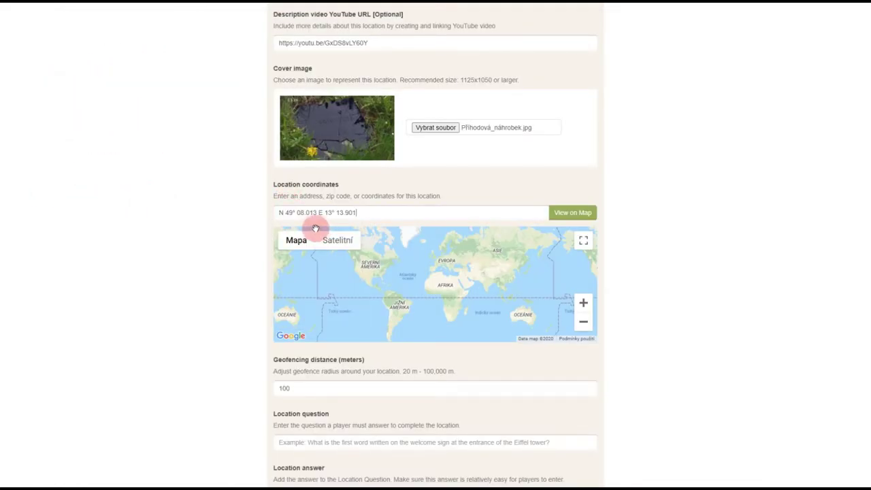
pyautogui.click(572, 215)
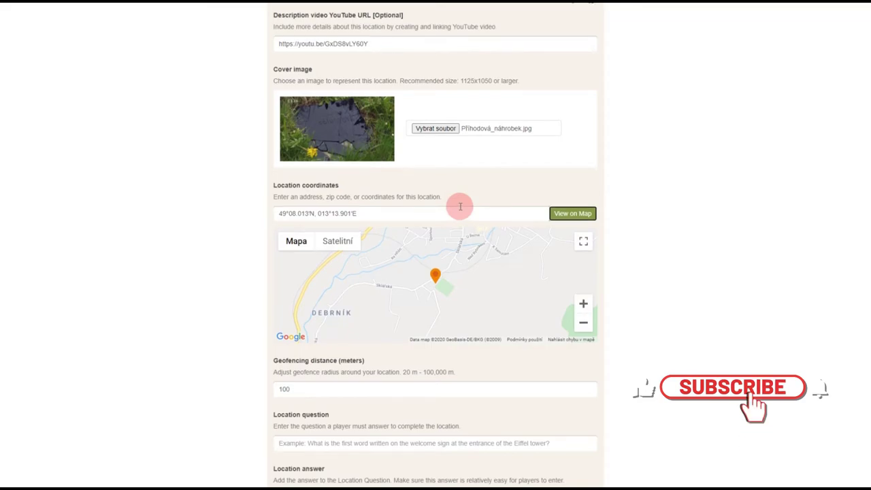
# Step: Set the location's geofencing distance to 50 meters
pyautogui.scroll(1, 460, 206)
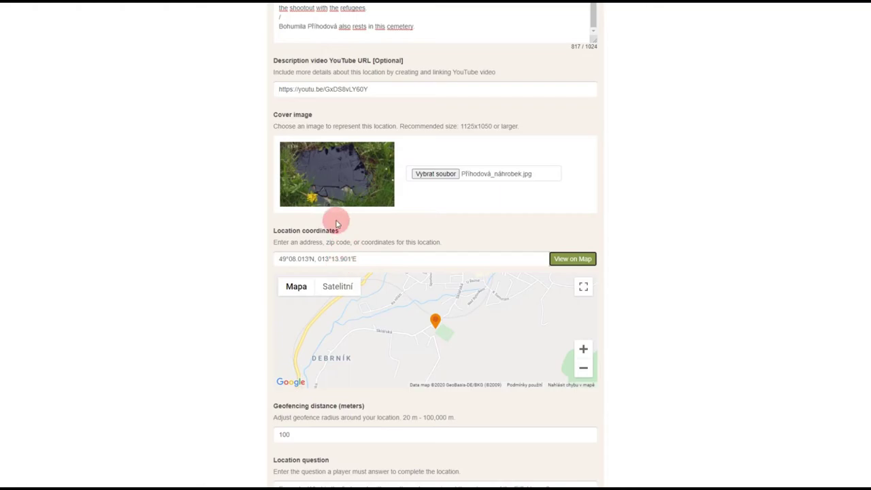
pyautogui.scroll(-2, 383, 281)
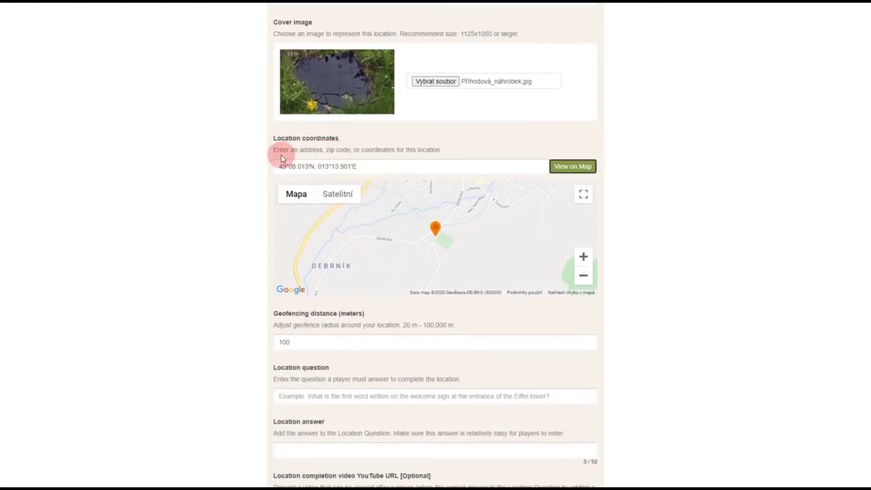
pyautogui.scroll(-2, 447, 229)
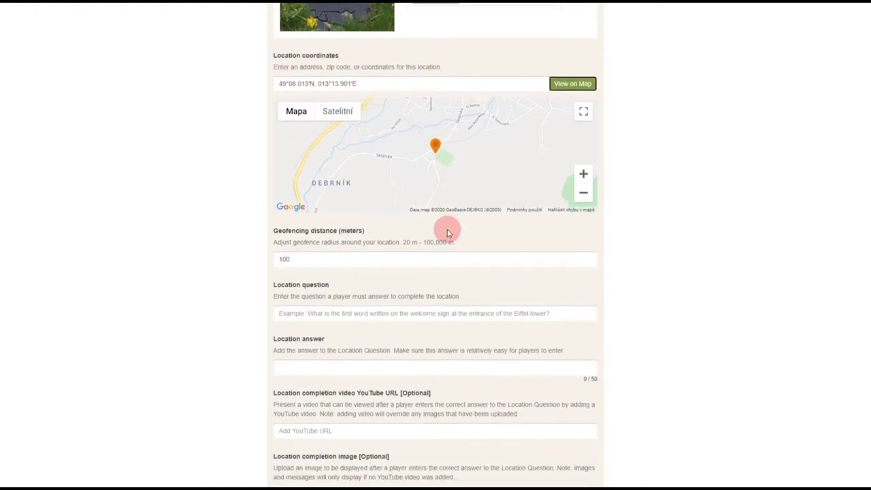
pyautogui.scroll(-1, 447, 232)
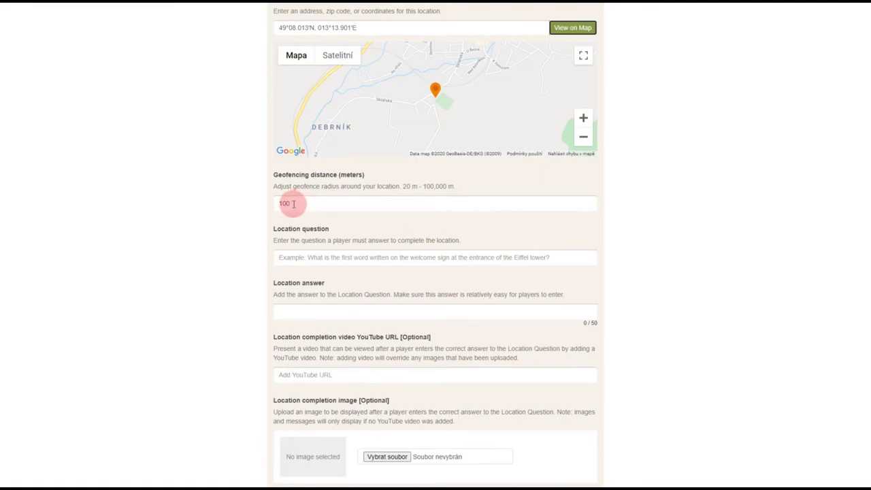
pyautogui.moveTo(293, 204); pyautogui.dragTo(274, 202)
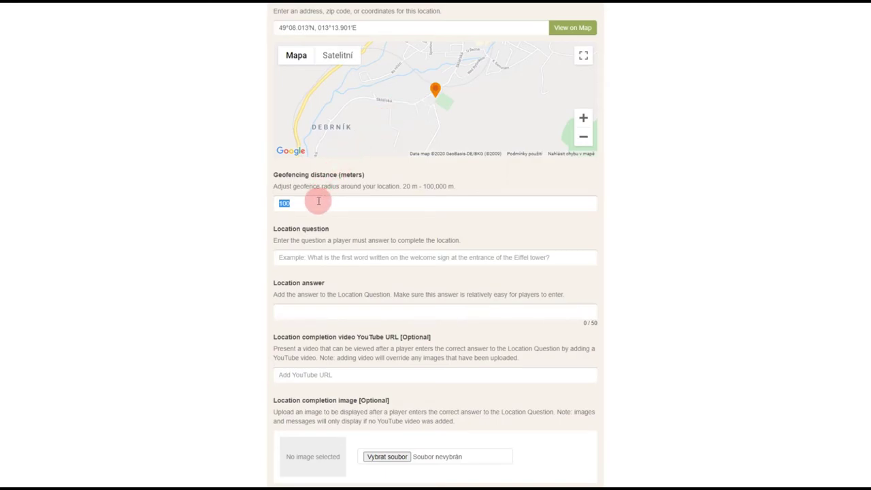
pyautogui.write('50')
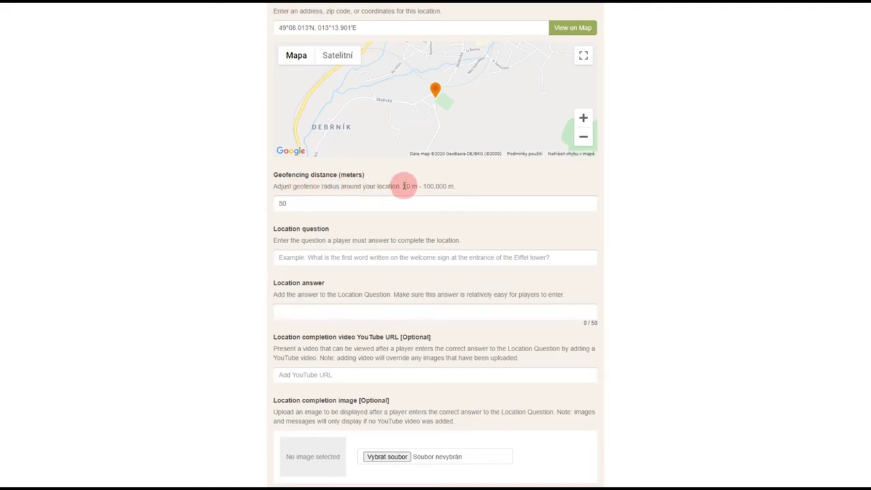
pyautogui.moveTo(291, 204); pyautogui.dragTo(277, 203)
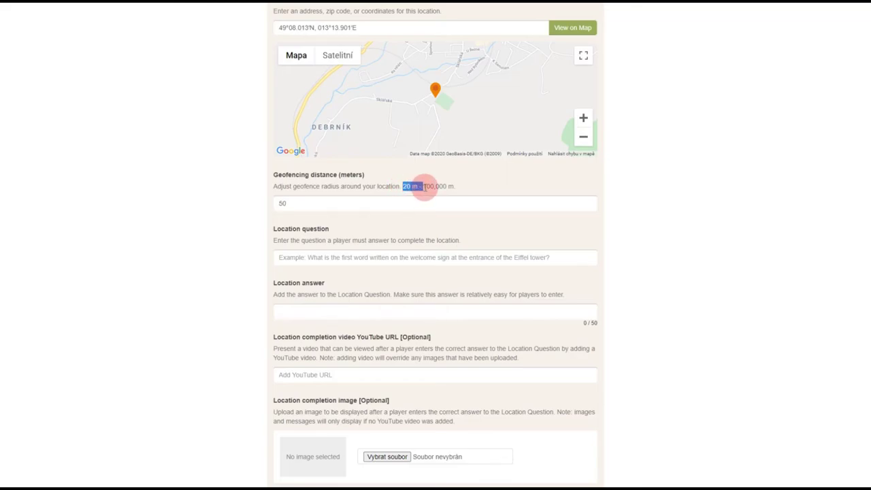
pyautogui.moveTo(430, 187); pyautogui.dragTo(458, 193)
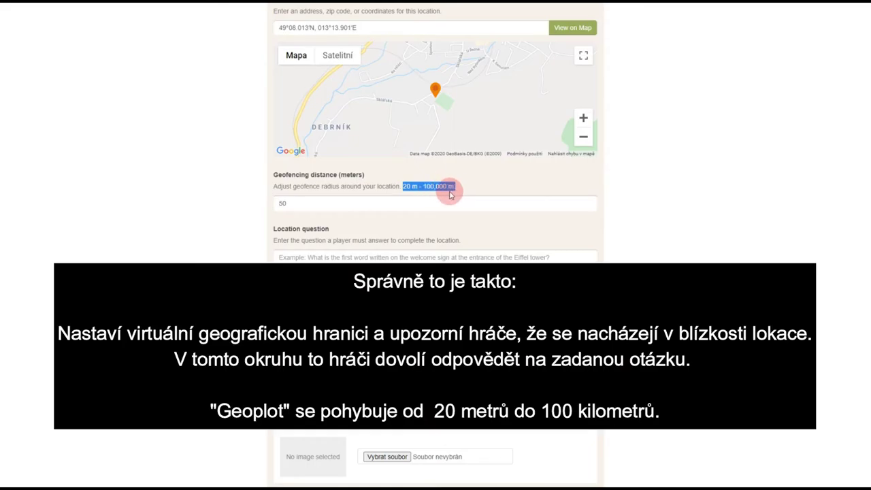
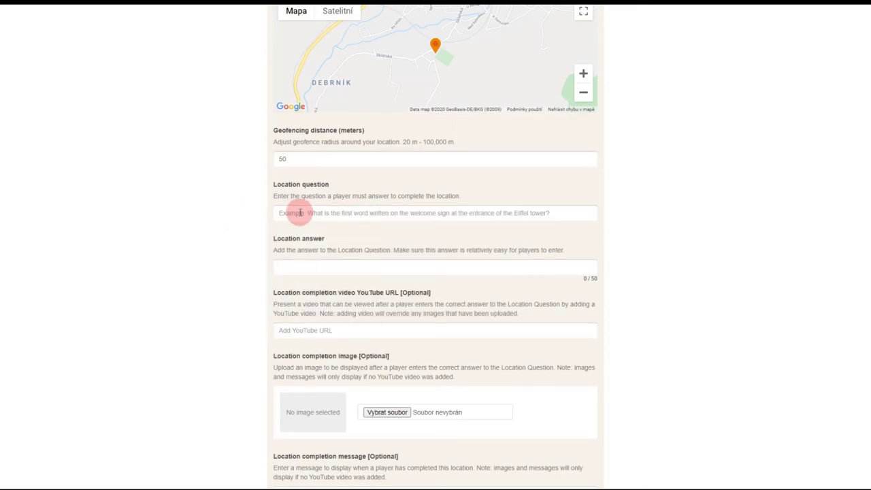
# Step: Copy "Ve kterém roce došlo k pádu "Železné opony"? / What year was the fall of the Iron Curtain?" from the notes into the location question
pyautogui.moveTo(294, 15)
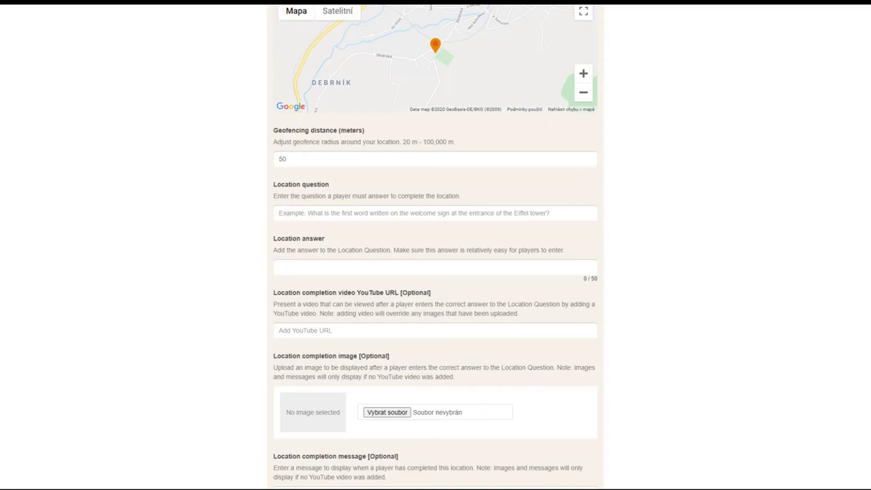
pyautogui.click(306, 487)
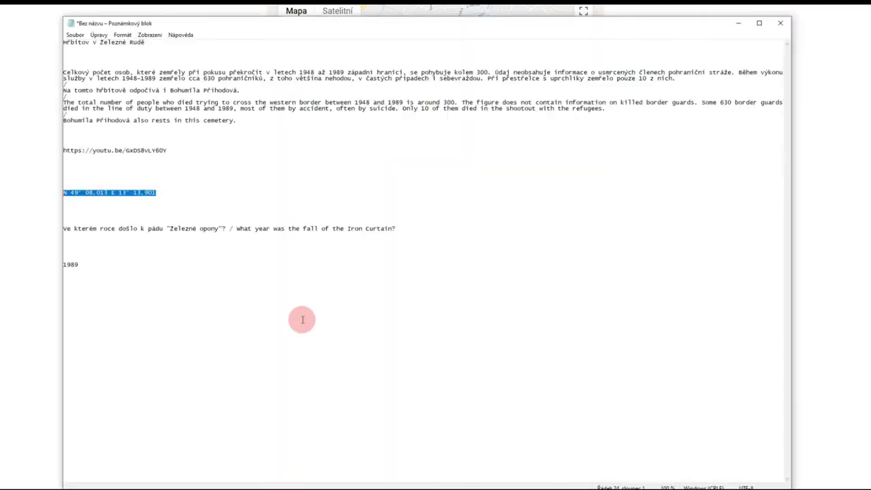
pyautogui.click(404, 229)
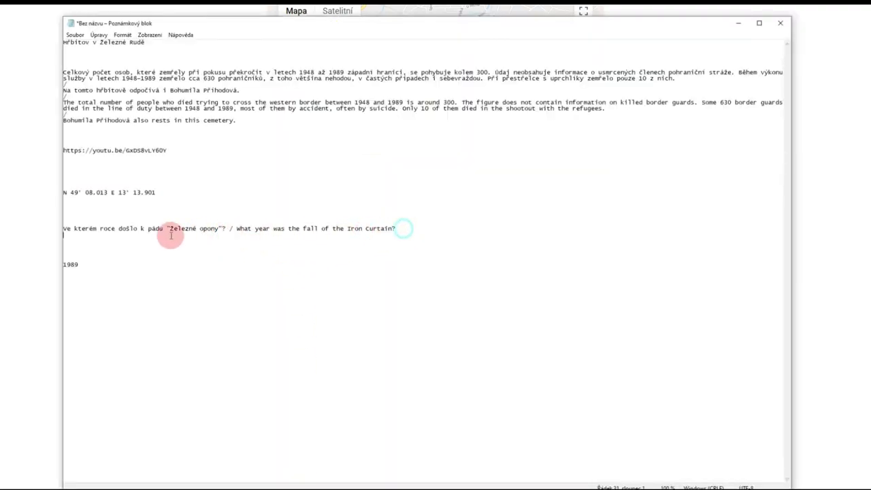
pyautogui.keyDown('shift'); pyautogui.click(60, 229); pyautogui.keyUp('shift')
pyautogui.click(13, 224)
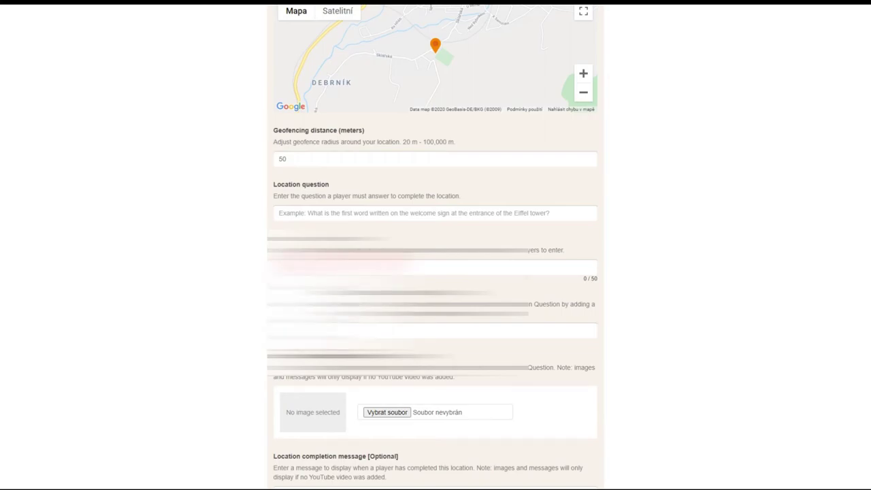
pyautogui.hotkey('ctrl', 'v')
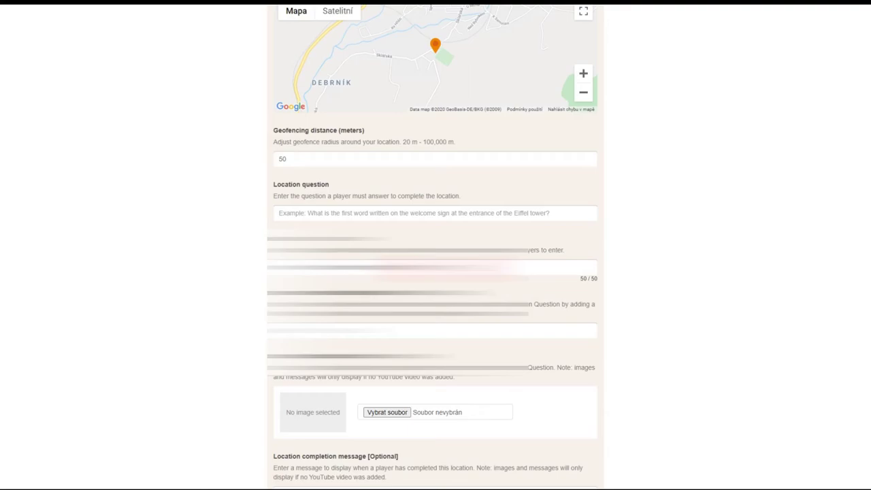
pyautogui.click(340, 214)
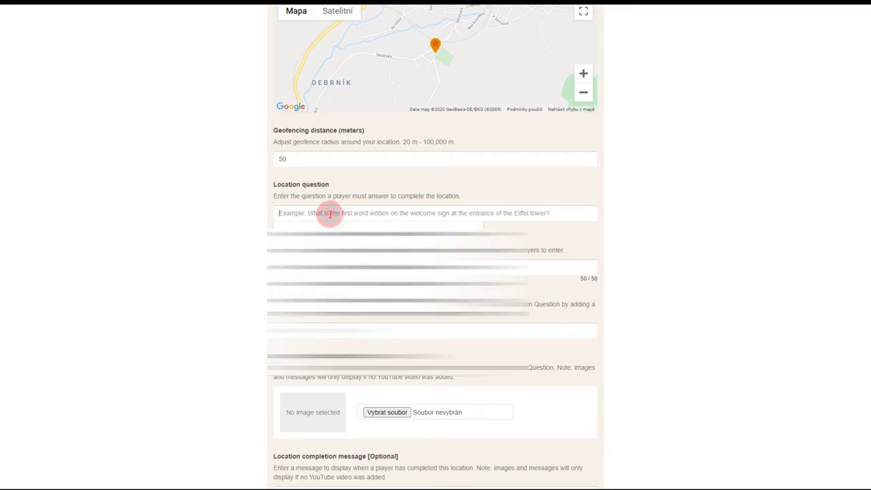
pyautogui.write('Ve kterém roce došlo k pádu "Železné opony"? / What year was the fall of the Iron Curtain?')
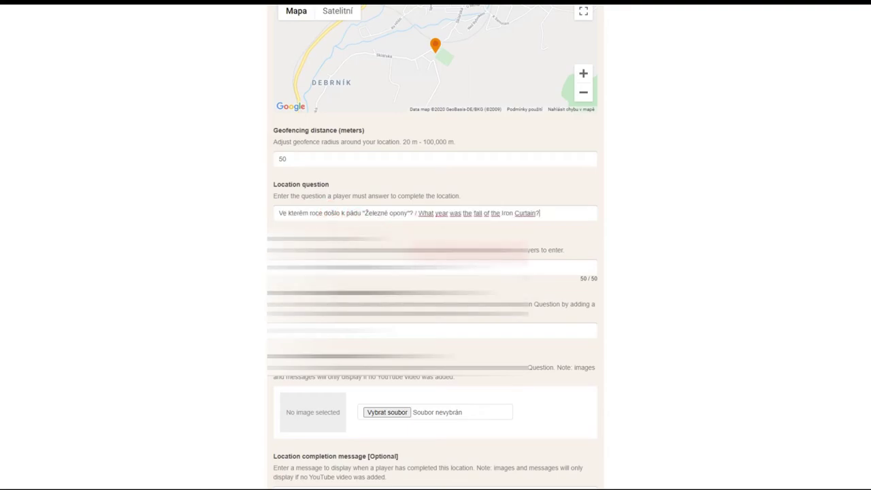
# Step: Clear the misplaced question text from the location answer and enter 1989 as the answer
pyautogui.click(268, 249)
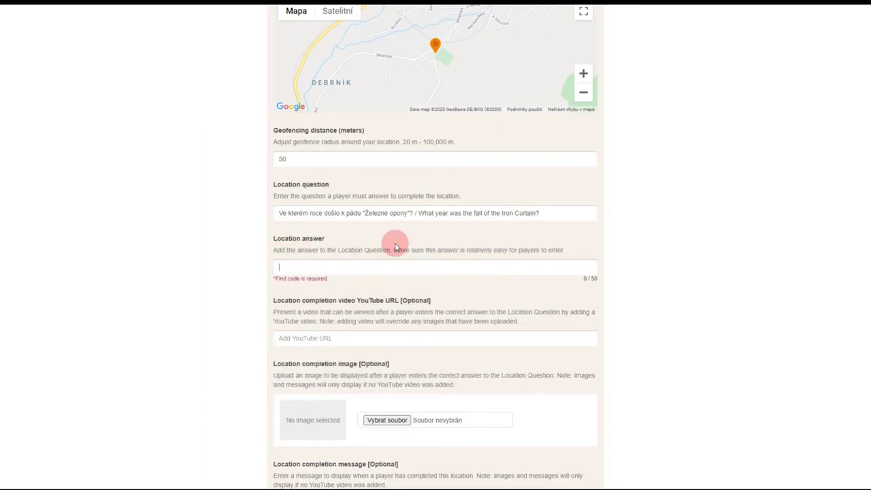
pyautogui.click(488, 213)
pyautogui.click(336, 263)
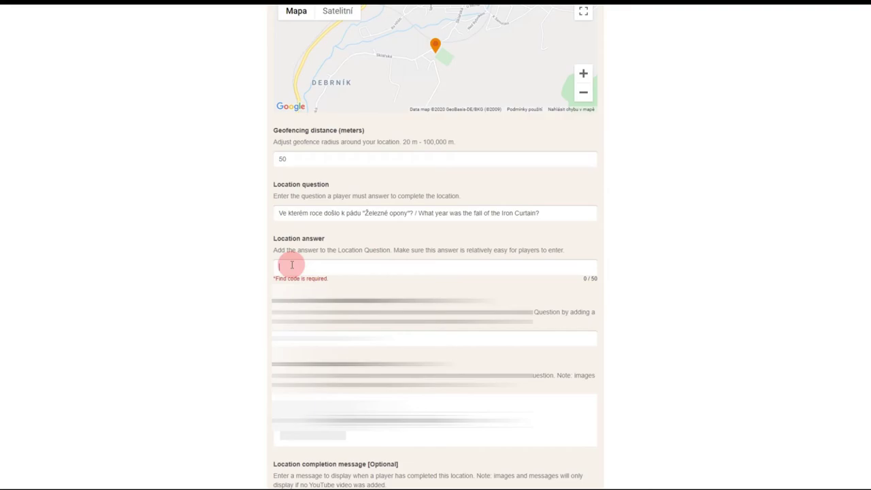
pyautogui.click(275, 479)
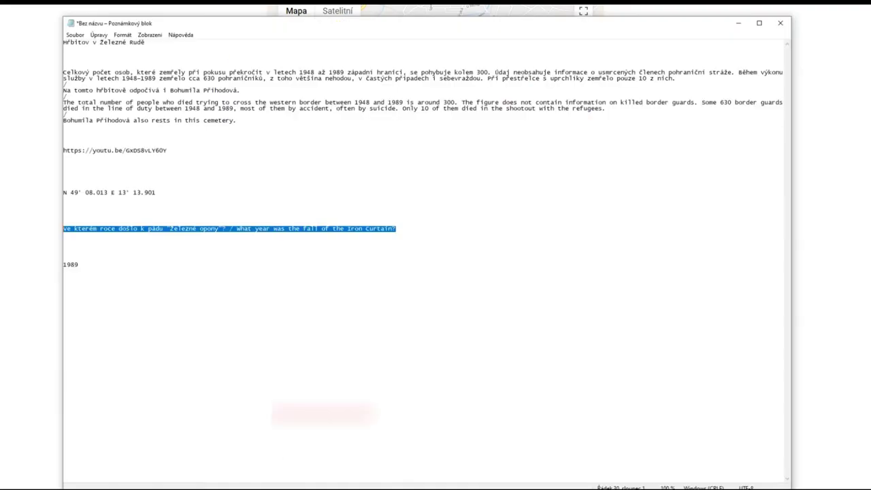
pyautogui.click(56, 102)
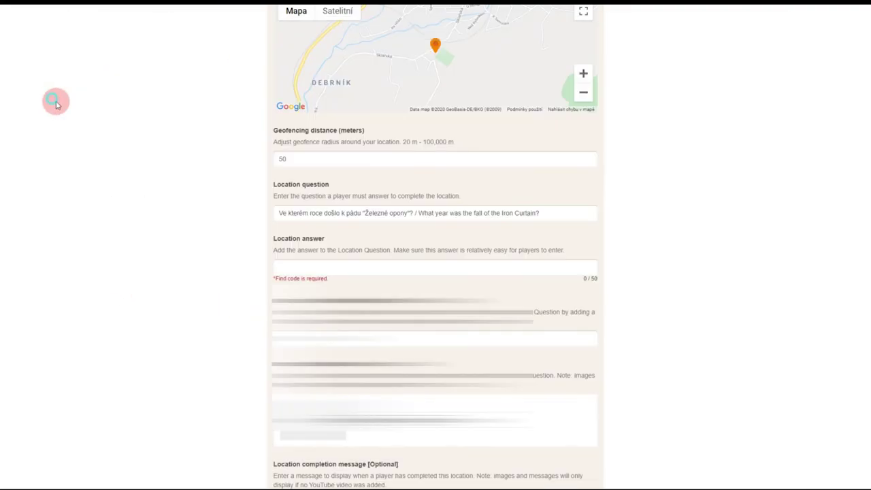
pyautogui.click(299, 267)
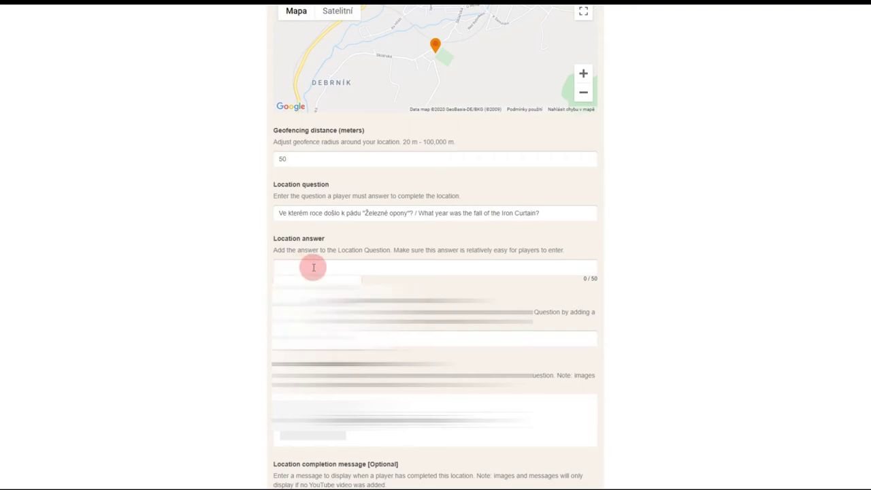
pyautogui.write('1989')
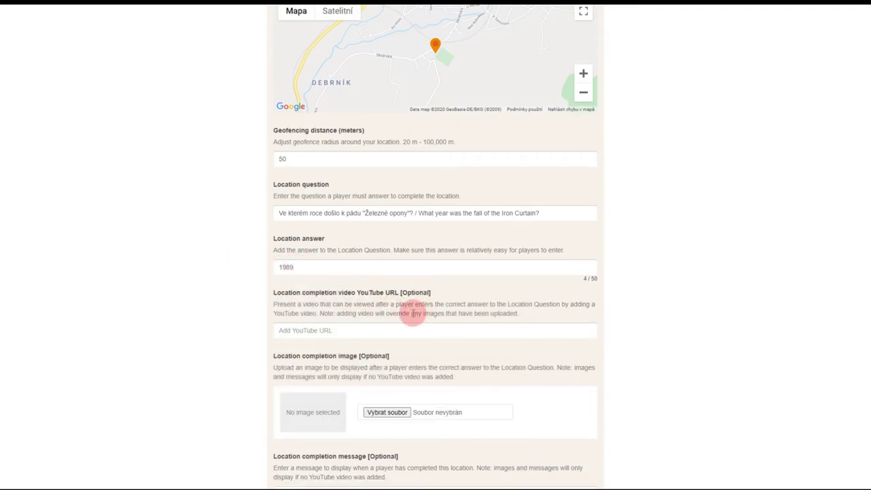
pyautogui.scroll(-1, 405, 310)
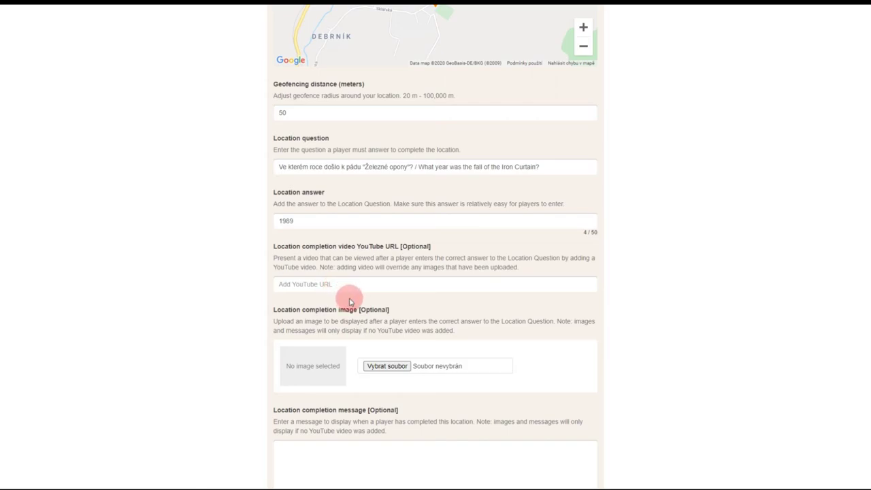
pyautogui.scroll(-3, 349, 302)
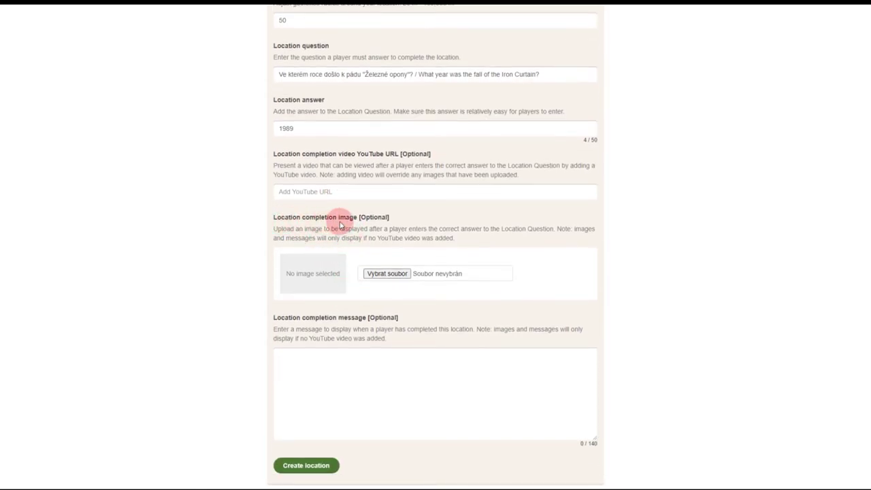
pyautogui.click(386, 274)
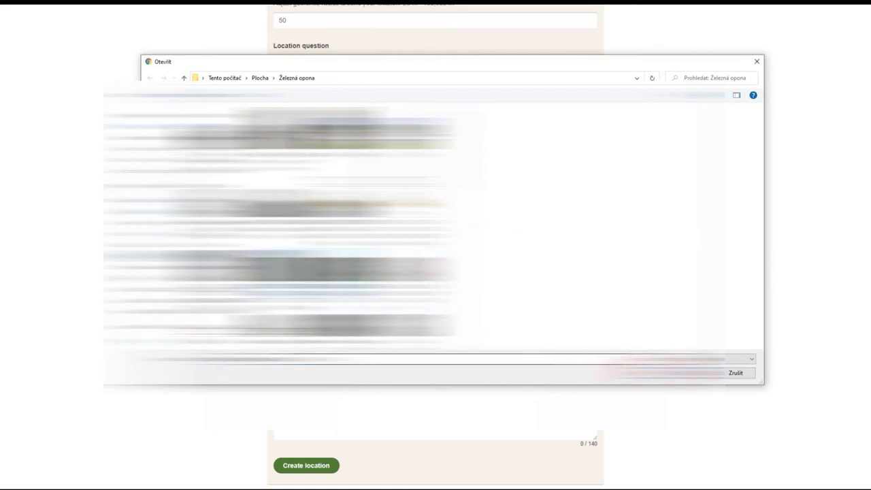
pyautogui.press('Return')
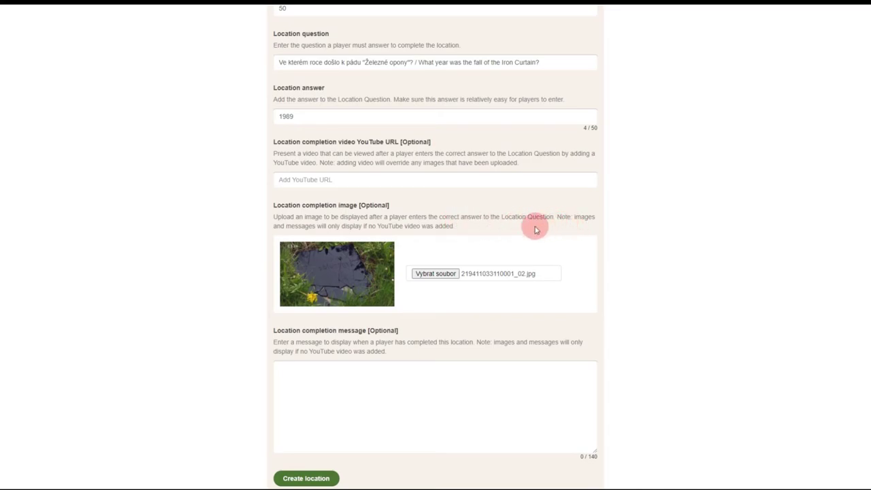
pyautogui.click(284, 179)
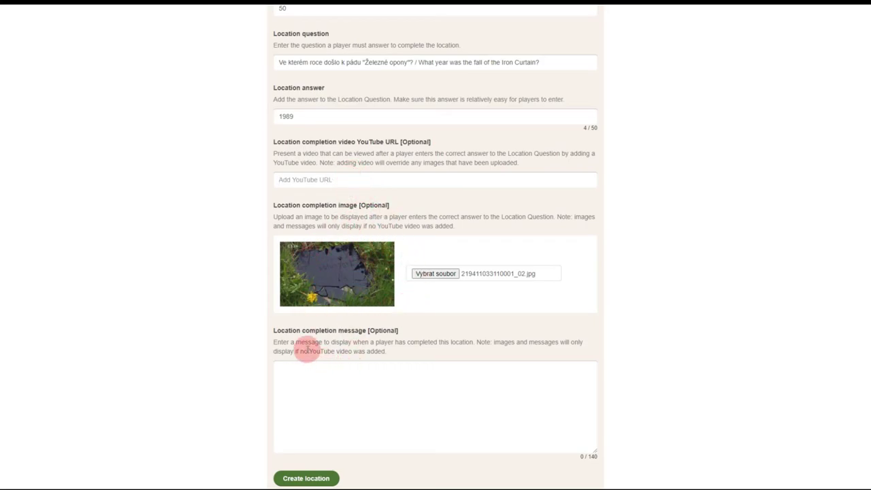
# Step: Leave the location completion message empty and create the location
pyautogui.click(291, 381)
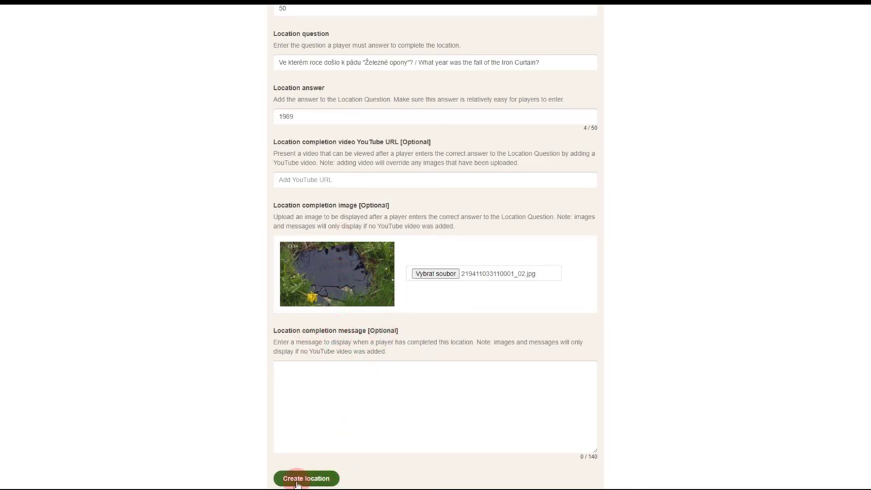
pyautogui.scroll(-2, 369, 363)
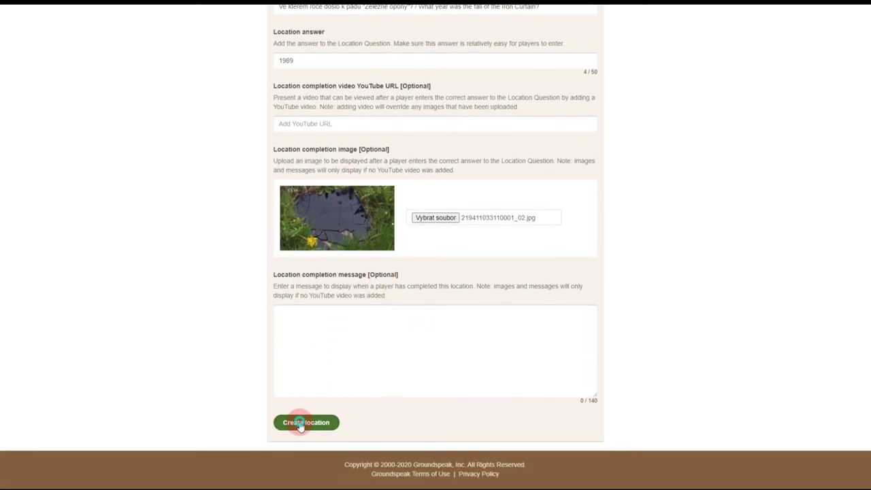
pyautogui.click(300, 424)
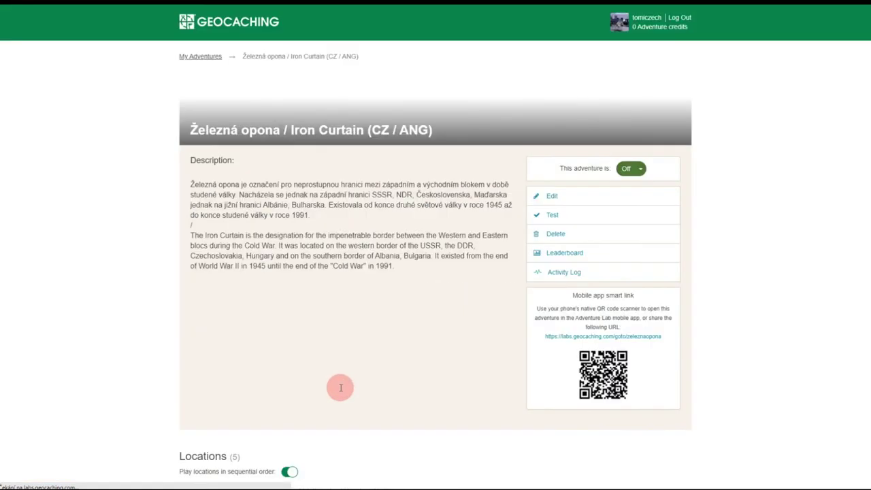
# Step: Review the adventure's location list and its overview page with the edit, test and delete options
pyautogui.scroll(-9, 435, 245)
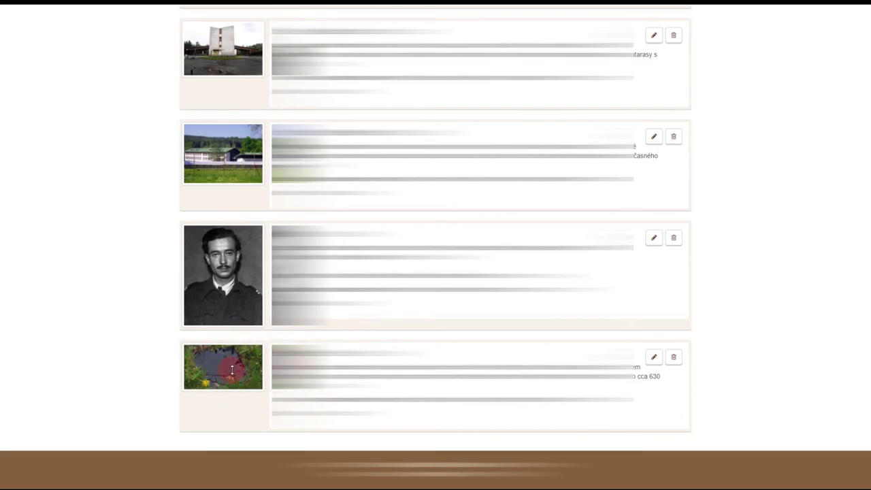
pyautogui.scroll(5, 231, 242)
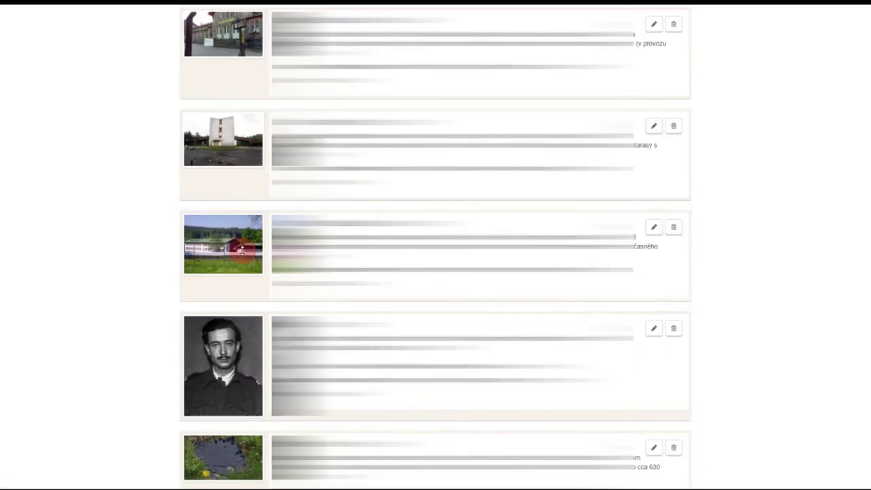
pyautogui.scroll(5, 231, 241)
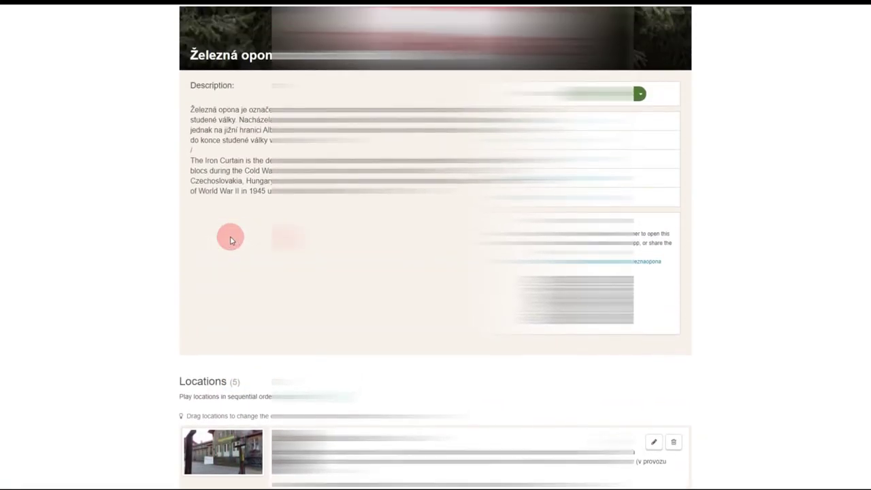
pyautogui.scroll(1, 230, 240)
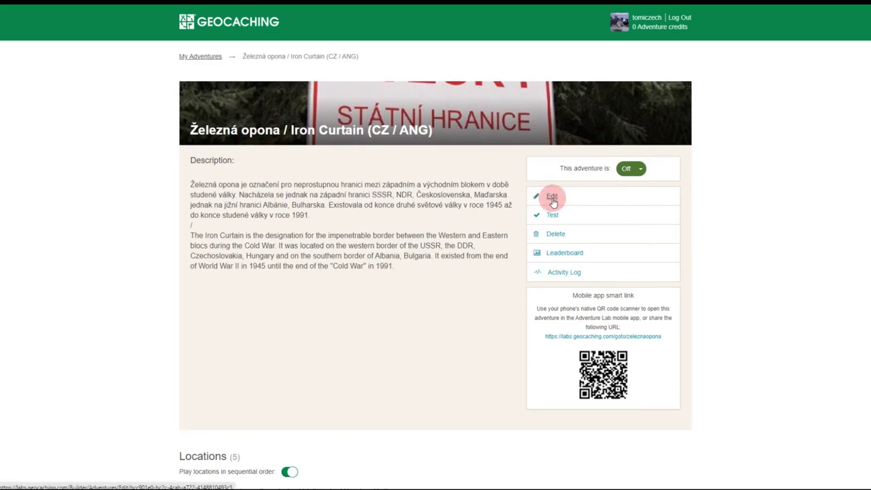
pyautogui.scroll(-2, 252, 227)
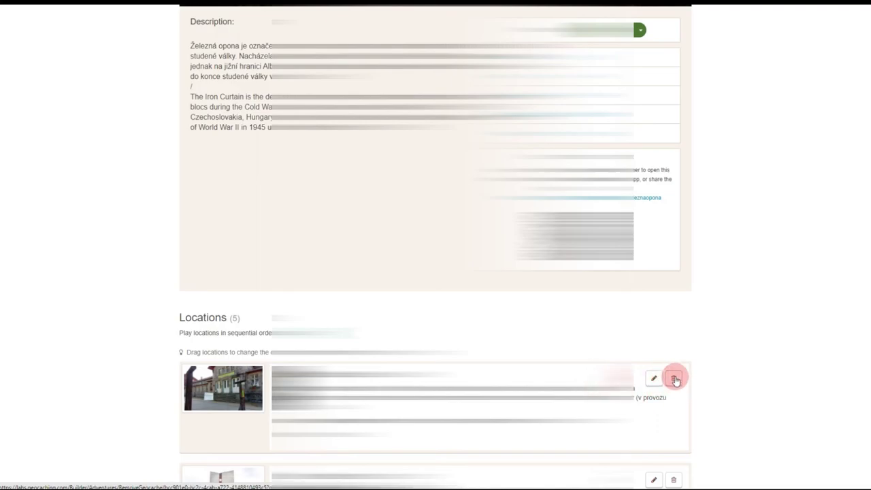
pyautogui.scroll(1, 692, 336)
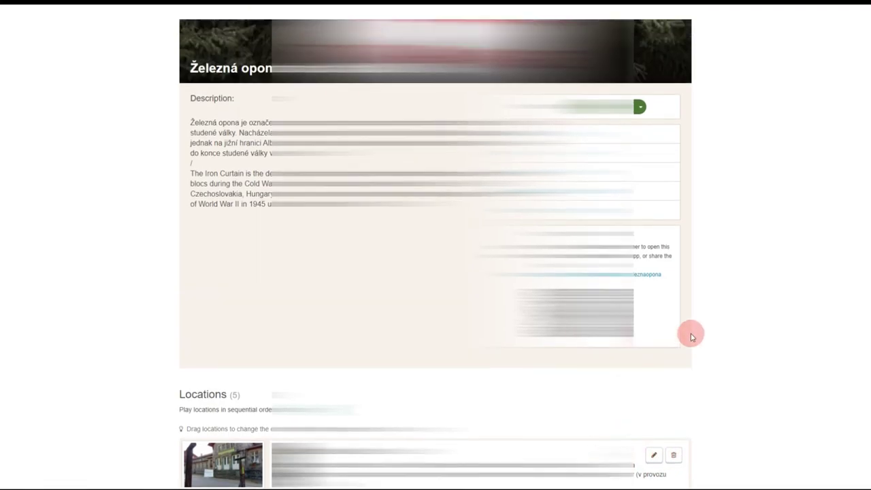
pyautogui.scroll(1, 692, 336)
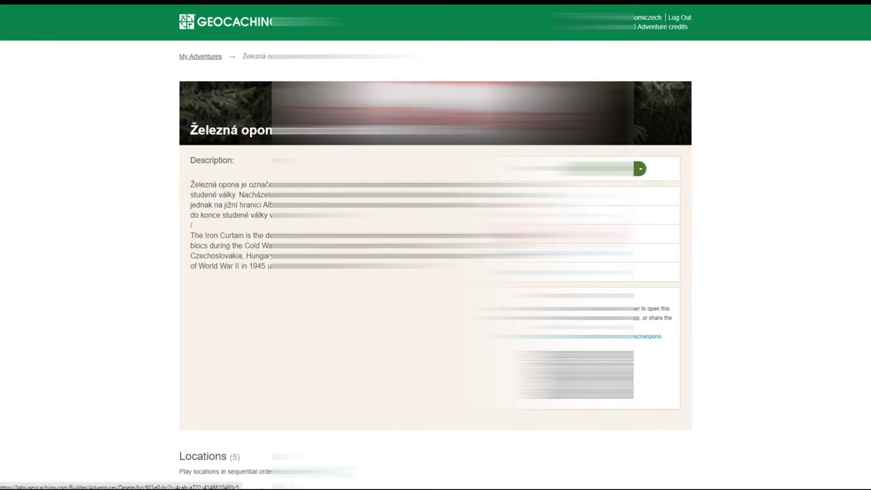
pyautogui.click(556, 234)
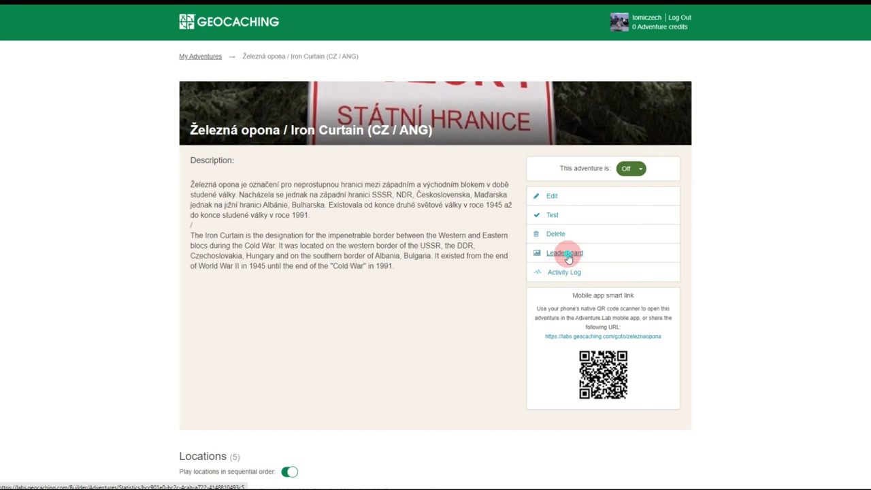
# Step: View the adventure's leaderboard statistics and its activity log, returning to the adventure overview after each
pyautogui.click(568, 255)
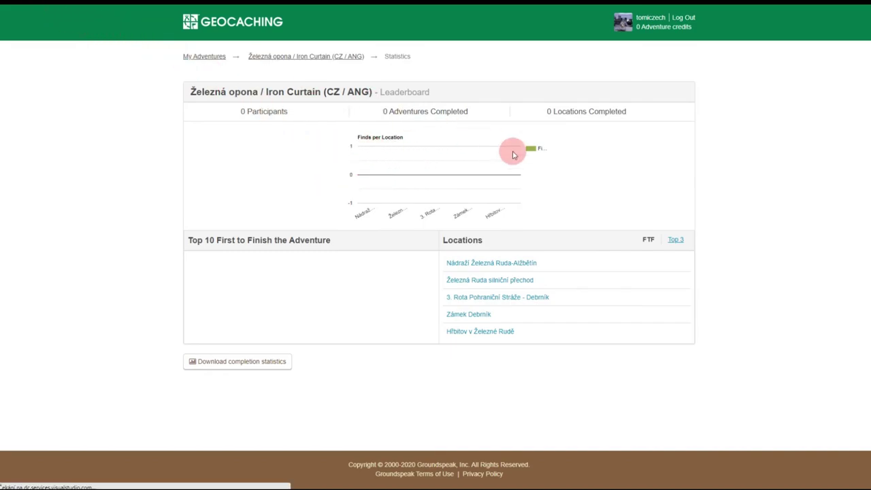
pyautogui.hotkey('alt', 'Left')
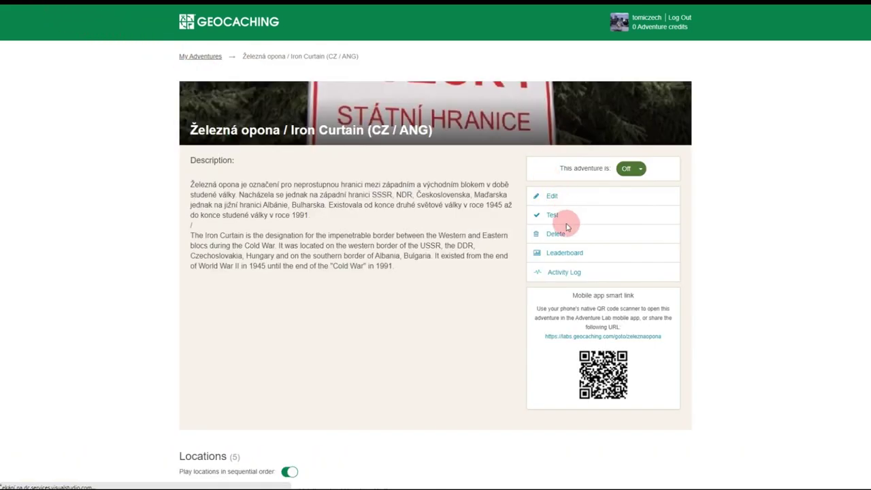
pyautogui.click(558, 273)
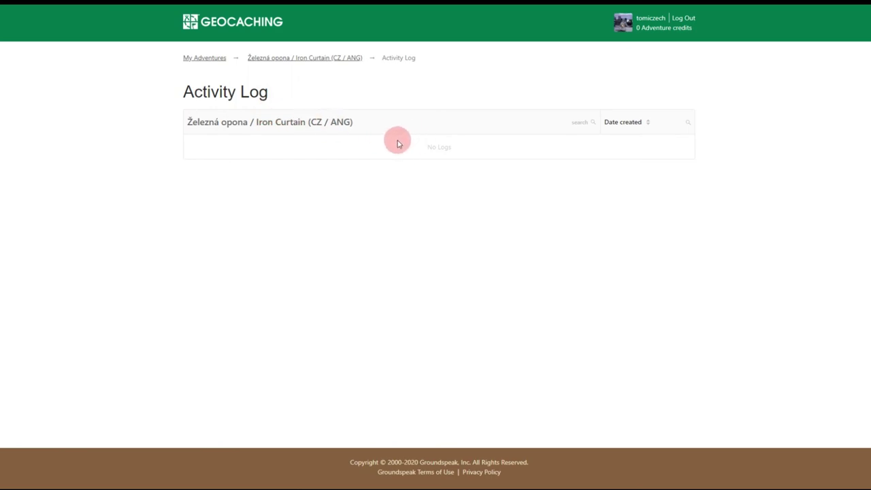
pyautogui.hotkey('alt', 'Left')
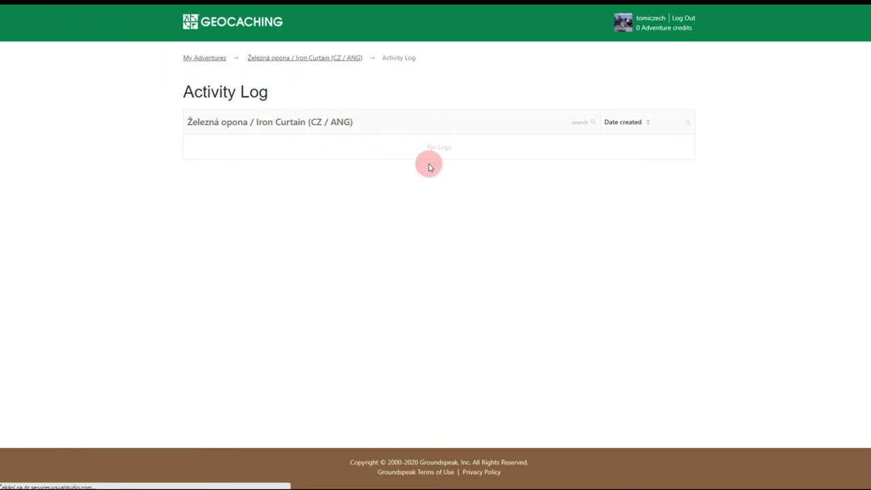